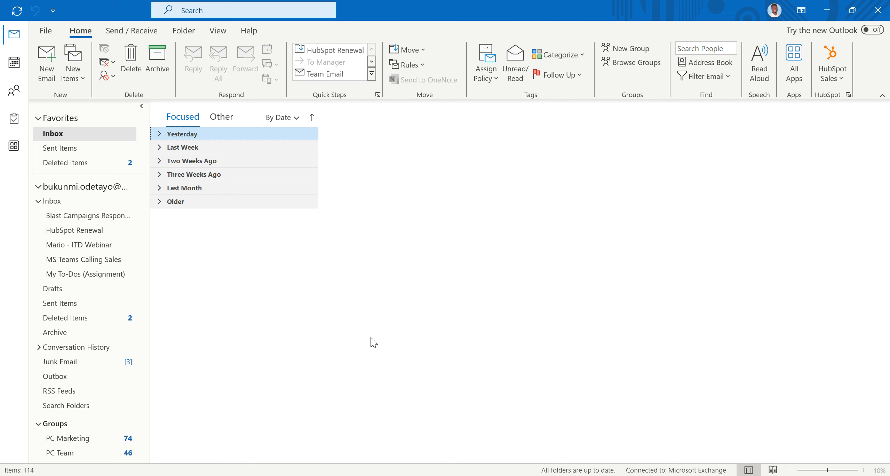
Start a new email to the contact by typing their name and accepting the suggested address
{"action": "left_click", "coordinate": [52, 60]}
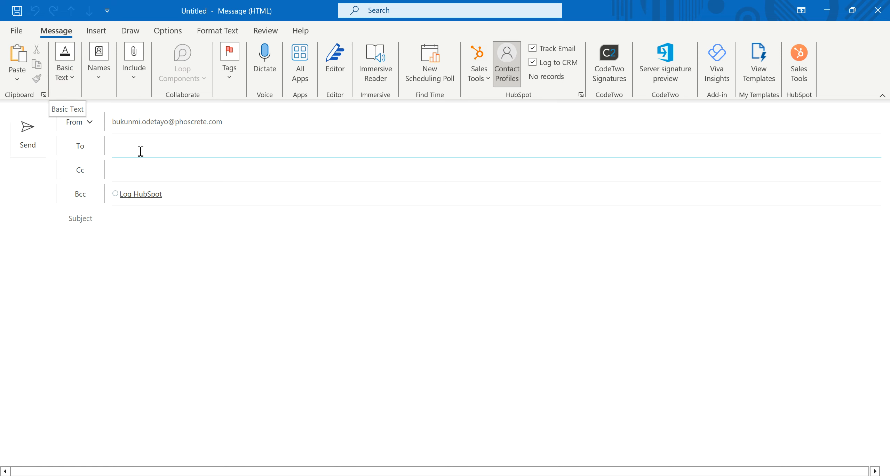
{"action": "type", "text": "oluwa"}
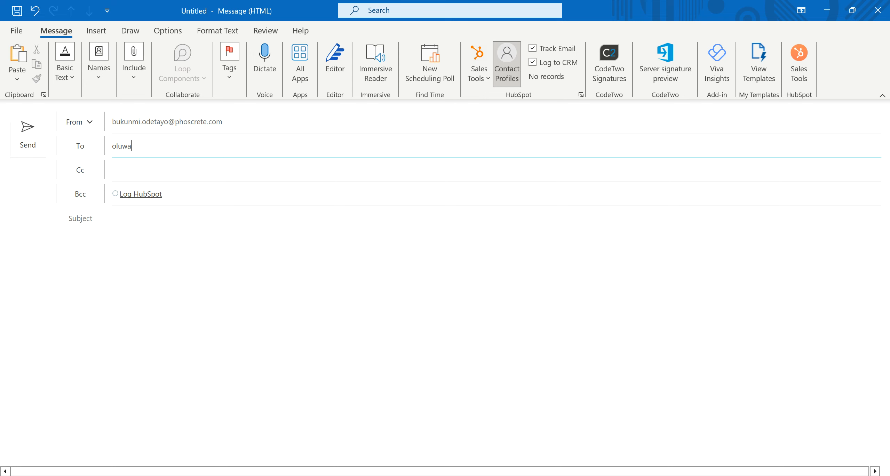
{"action": "type", "text": "bukunmi"}
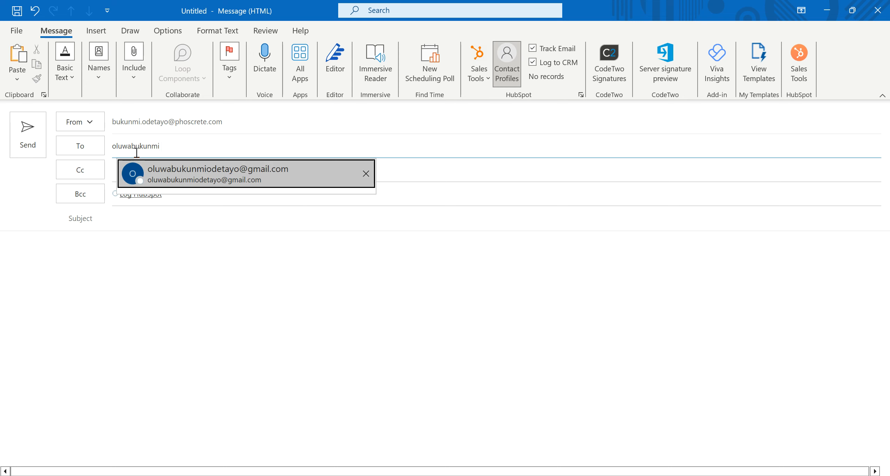
{"action": "left_click", "coordinate": [167, 176]}
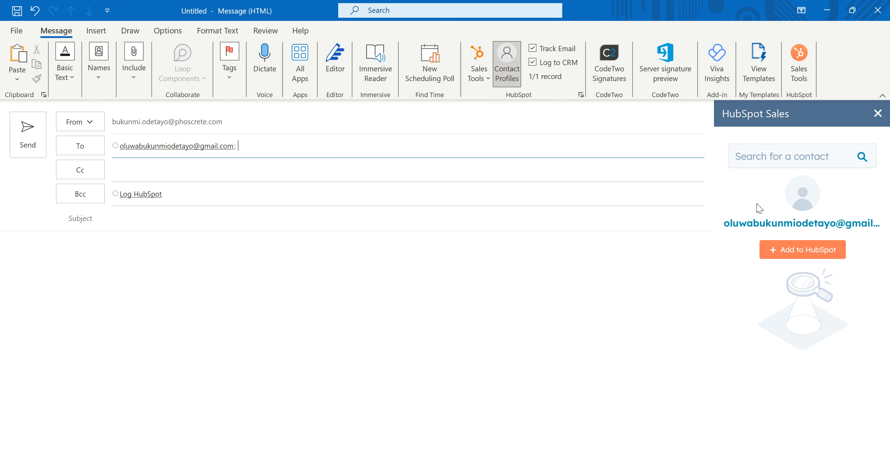
Add the recipient to HubSpot as a new contact from the HubSpot Sales pane
{"action": "left_click", "coordinate": [796, 253]}
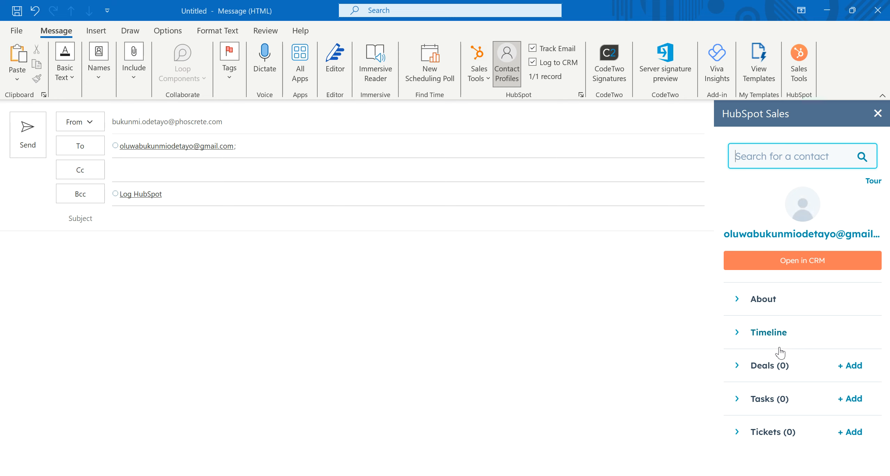
Expand the contact's About section in the HubSpot pane and click into the First Name field
{"action": "left_click", "coordinate": [774, 303]}
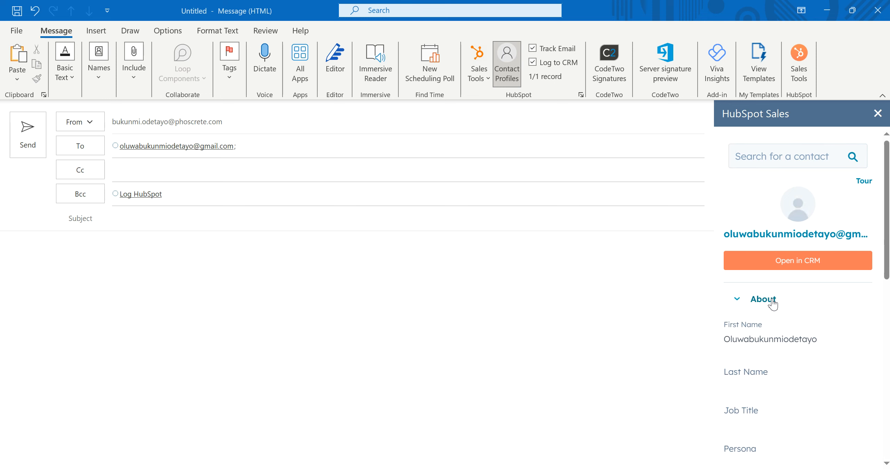
{"action": "scroll", "coordinate": [789, 318], "scroll_direction": "down", "scroll_amount": 2}
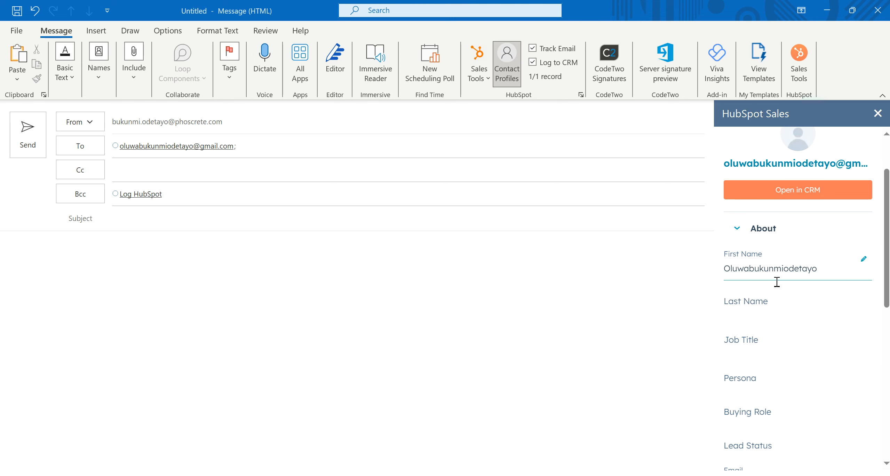
{"action": "left_click", "coordinate": [791, 277]}
{"action": "left_click", "coordinate": [22, 158]}
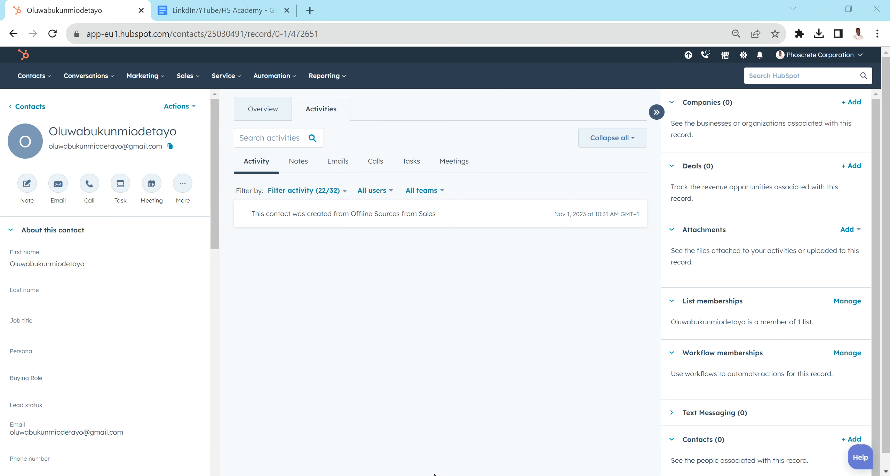
Go back from the contact's HubSpot record in Chrome to the Untitled Message draft
{"action": "mouse_move", "coordinate": [420, 473]}
{"action": "left_click", "coordinate": [453, 435]}
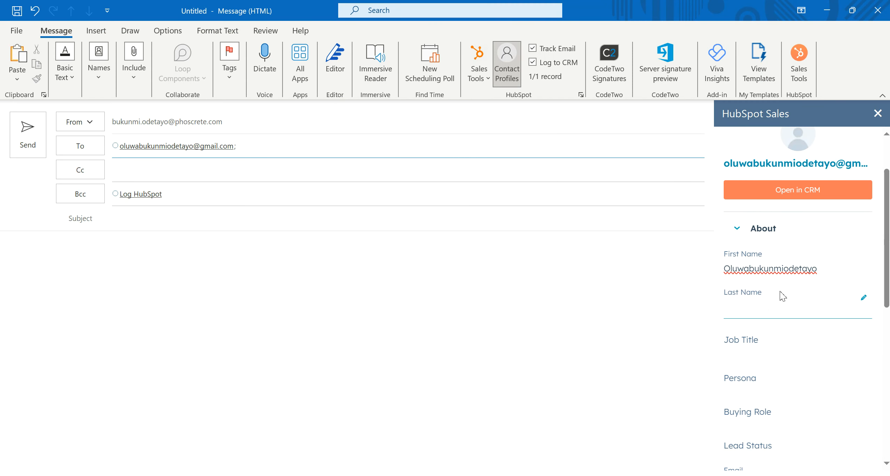
Scroll the sidebar's About details, view the contact's record in HubSpot, then return to the draft
{"action": "scroll", "coordinate": [771, 313], "scroll_direction": "down", "scroll_amount": 5}
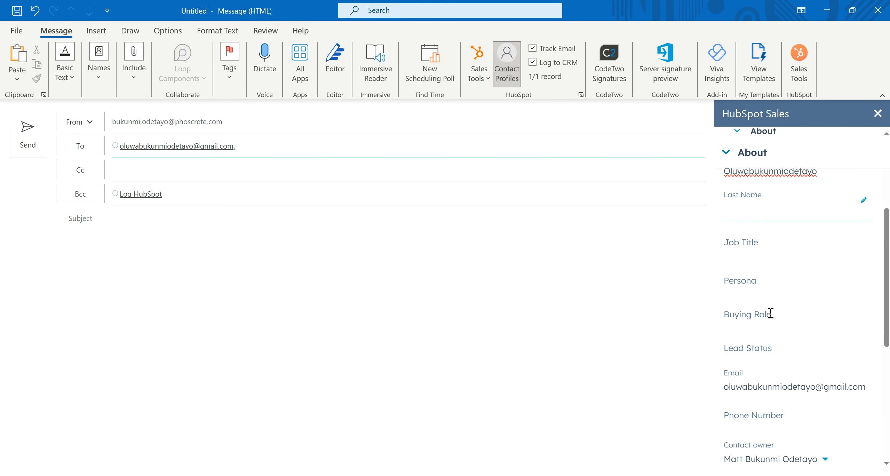
{"action": "scroll", "coordinate": [771, 313], "scroll_direction": "down", "scroll_amount": 5}
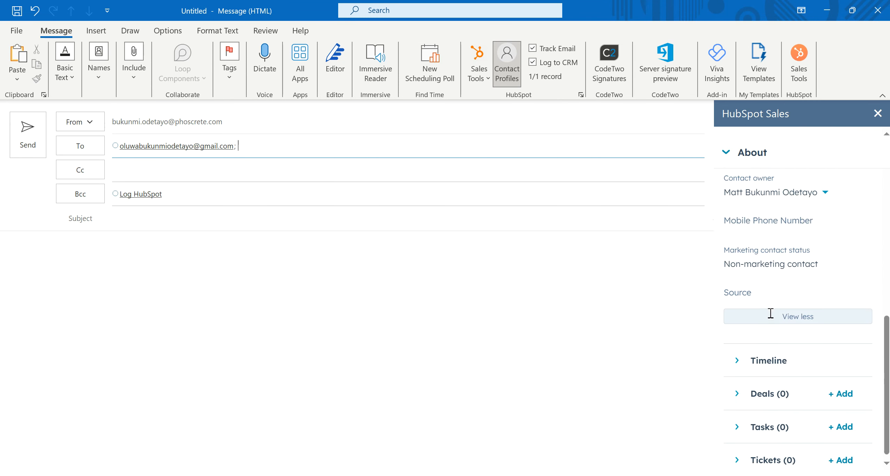
{"action": "scroll", "coordinate": [756, 211], "scroll_direction": "up", "scroll_amount": 10}
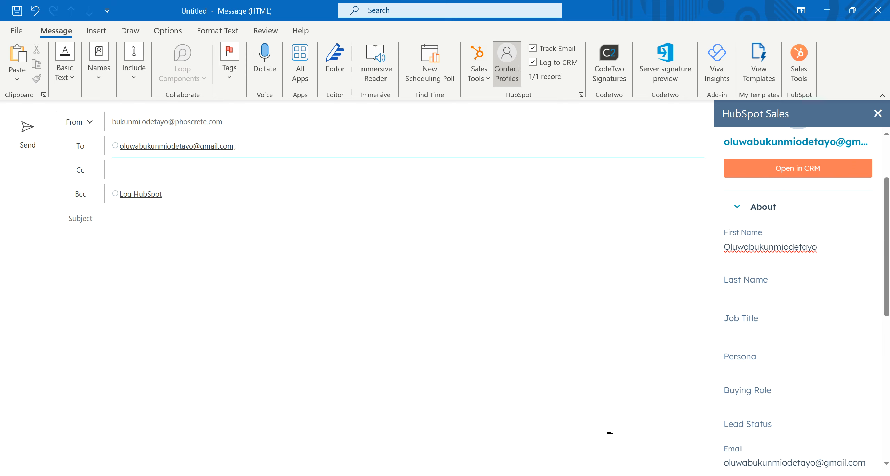
{"action": "left_click", "coordinate": [570, 475]}
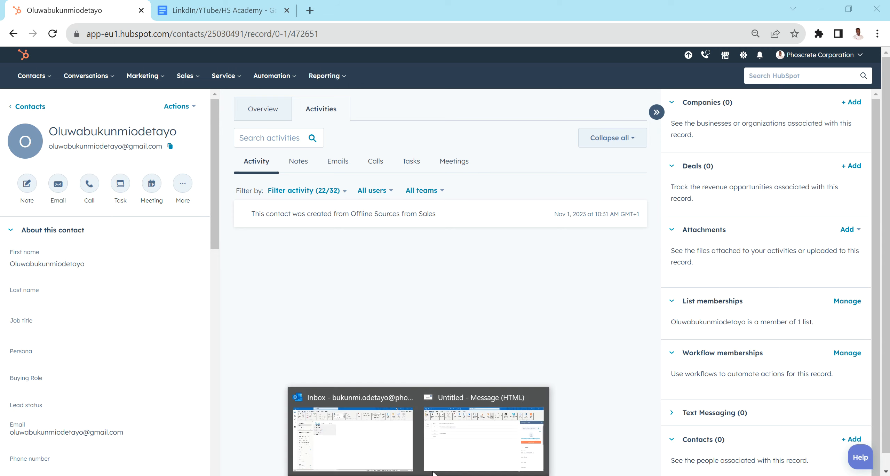
{"action": "left_click", "coordinate": [469, 440]}
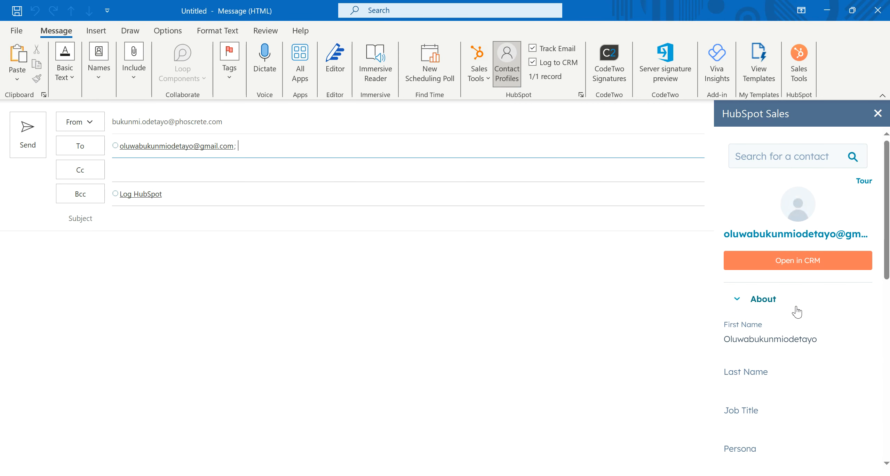
Replace the contact's first name and fill in their last name in the sidebar
{"action": "left_click", "coordinate": [743, 340]}
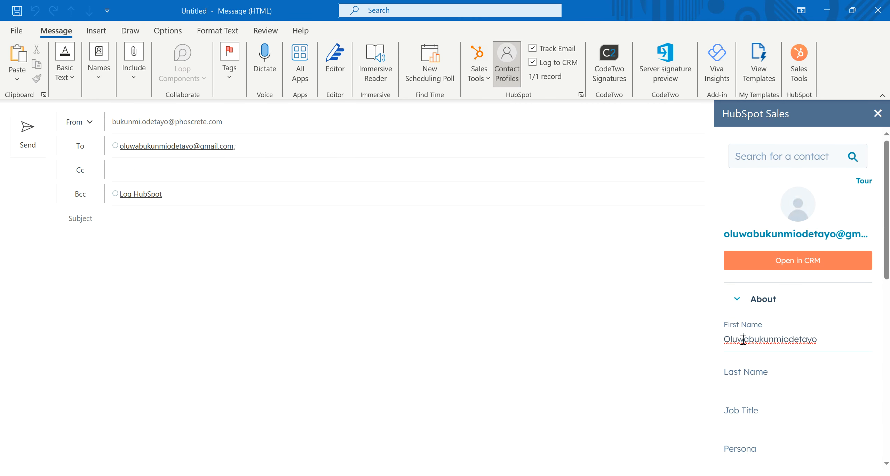
{"action": "double_click", "coordinate": [743, 339]}
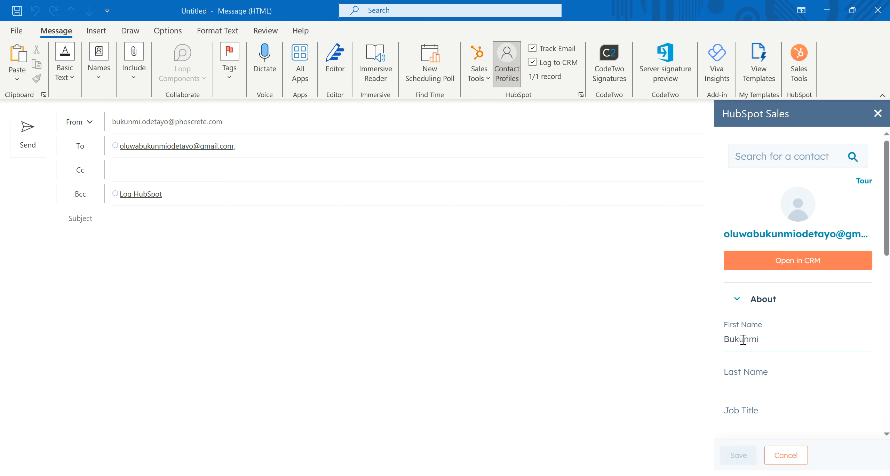
{"action": "left_click", "coordinate": [737, 368]}
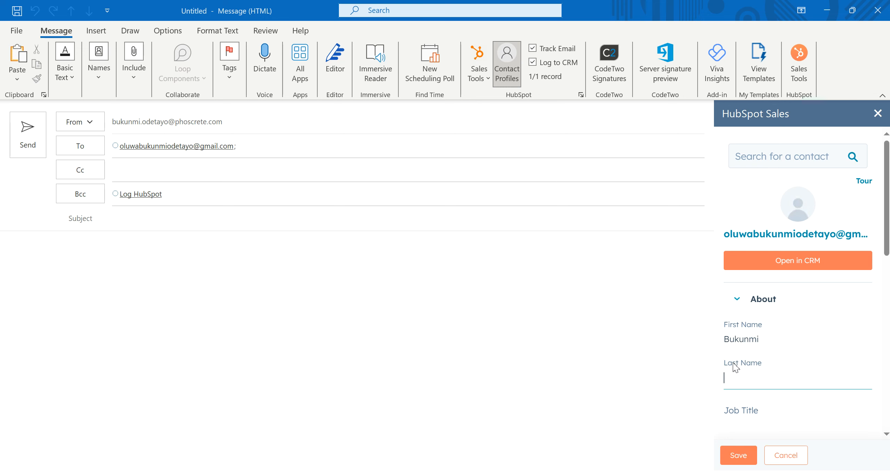
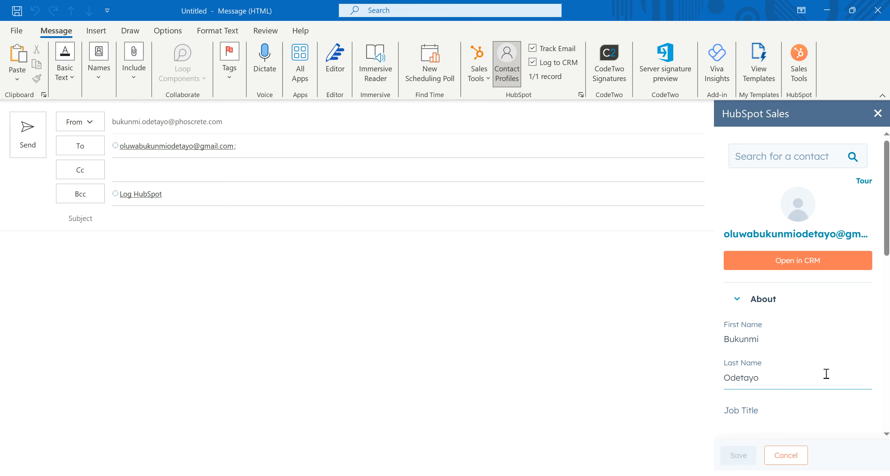
{"action": "scroll", "coordinate": [827, 373], "scroll_direction": "down", "scroll_amount": 5}
{"action": "left_click", "coordinate": [767, 284]}
Set the job title to 'RevOps Guy' and save the contact details
{"action": "left_click", "coordinate": [755, 256]}
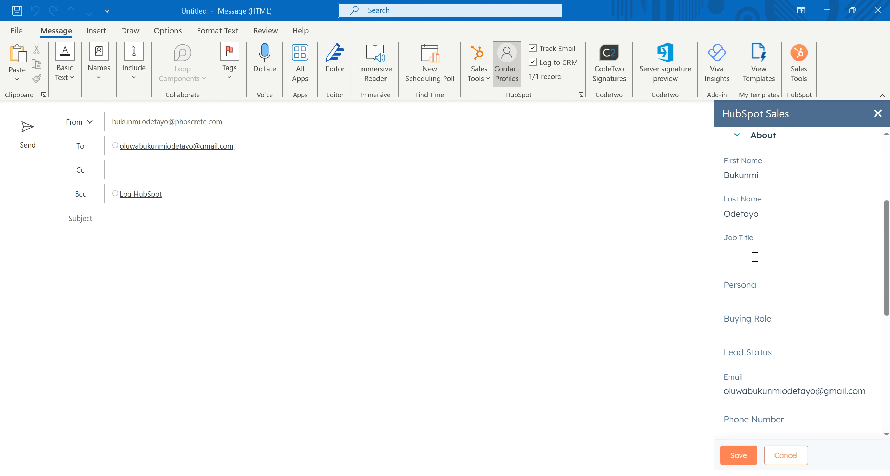
{"action": "type", "text": "ReVops"}
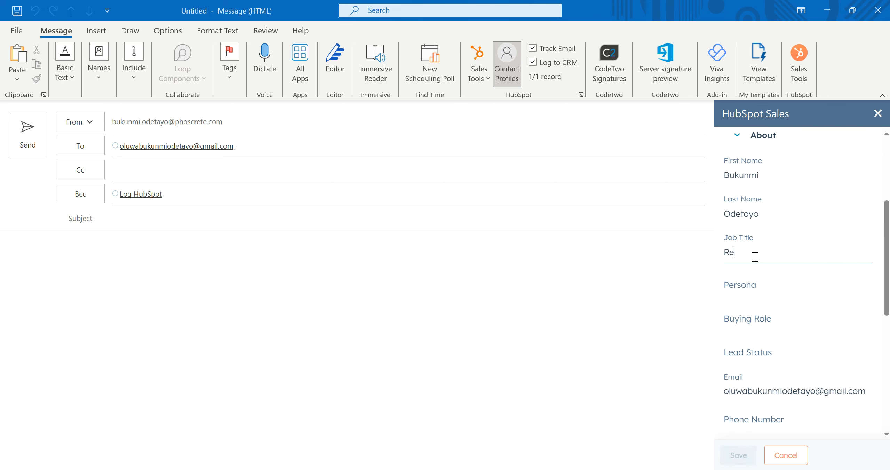
{"action": "key", "text": "BackSpace"}
{"action": "key", "text": "BackSpace"}
{"action": "key", "text": "BackSpace"}
{"action": "key", "text": "BackSpace"}
{"action": "type", "text": "vOps Guy"}
{"action": "mouse_move", "coordinate": [741, 284]}
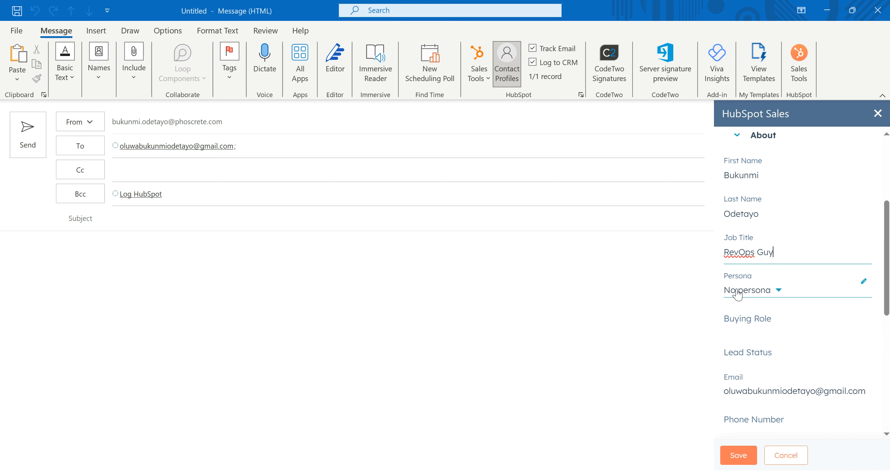
{"action": "scroll", "coordinate": [738, 294], "scroll_direction": "down", "scroll_amount": 10}
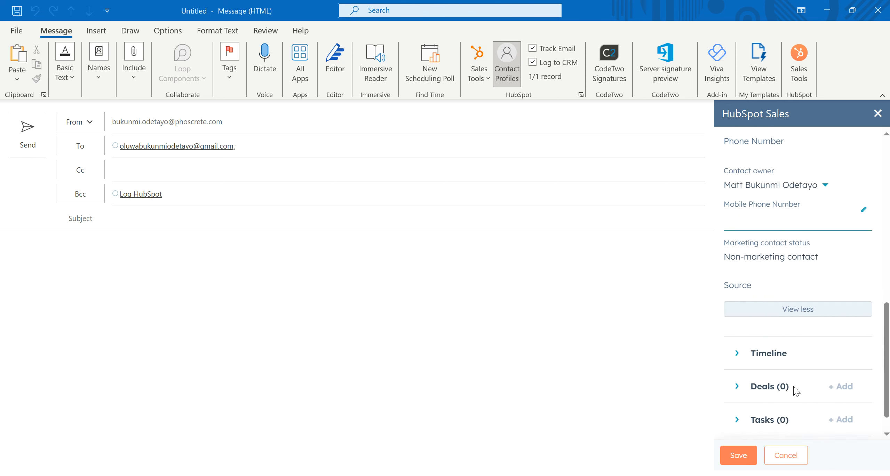
{"action": "scroll", "coordinate": [779, 201], "scroll_direction": "up", "scroll_amount": 10}
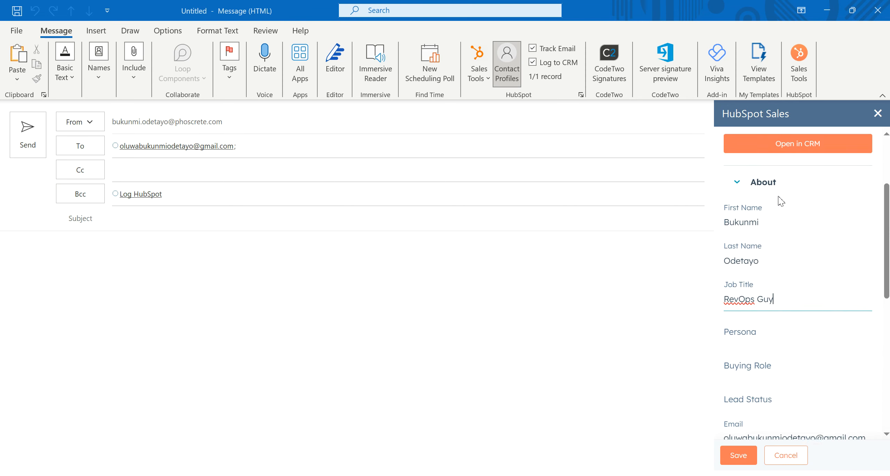
{"action": "scroll", "coordinate": [779, 200], "scroll_direction": "down", "scroll_amount": 9}
{"action": "scroll", "coordinate": [779, 201], "scroll_direction": "down", "scroll_amount": 3}
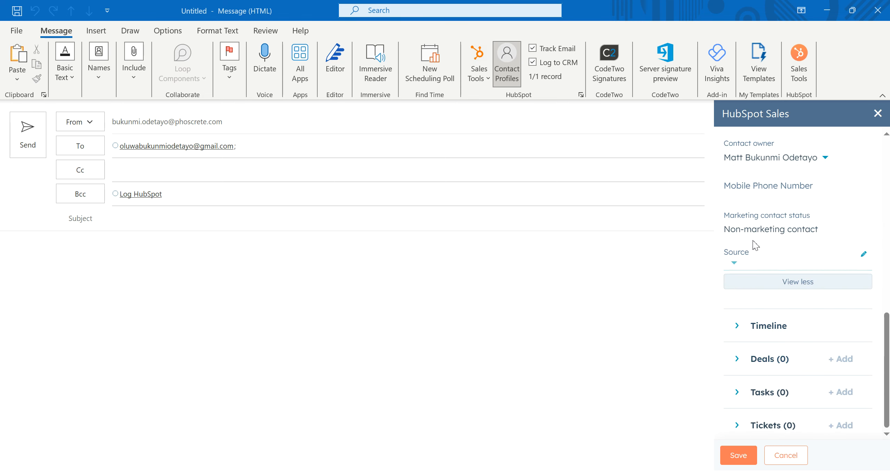
{"action": "left_click", "coordinate": [743, 454]}
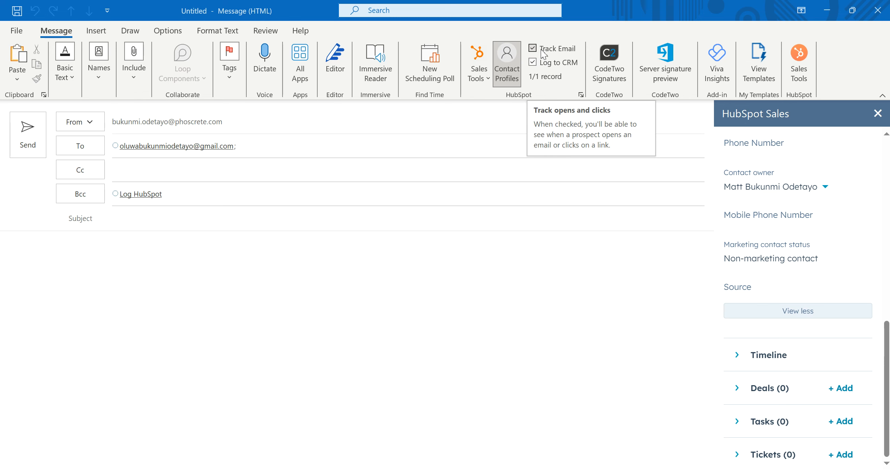
Review the email's '1/1 record' association list, then view the contact's HubSpot record in Chrome
{"action": "left_click", "coordinate": [545, 76]}
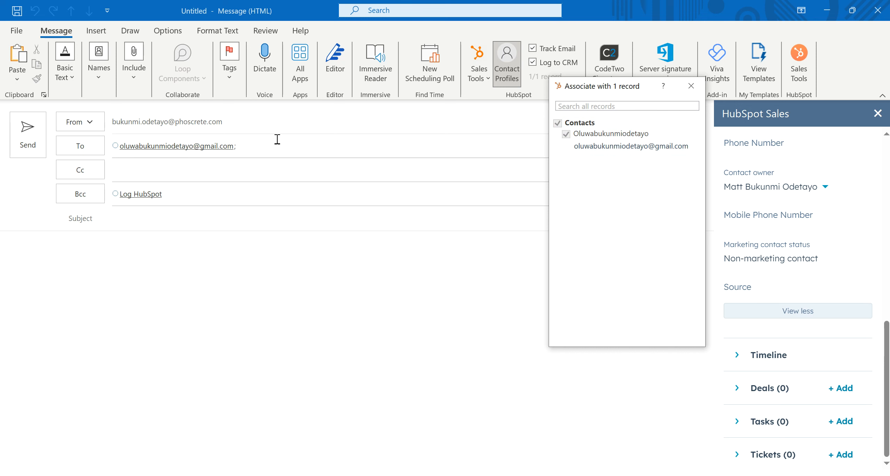
{"action": "left_click", "coordinate": [558, 475]}
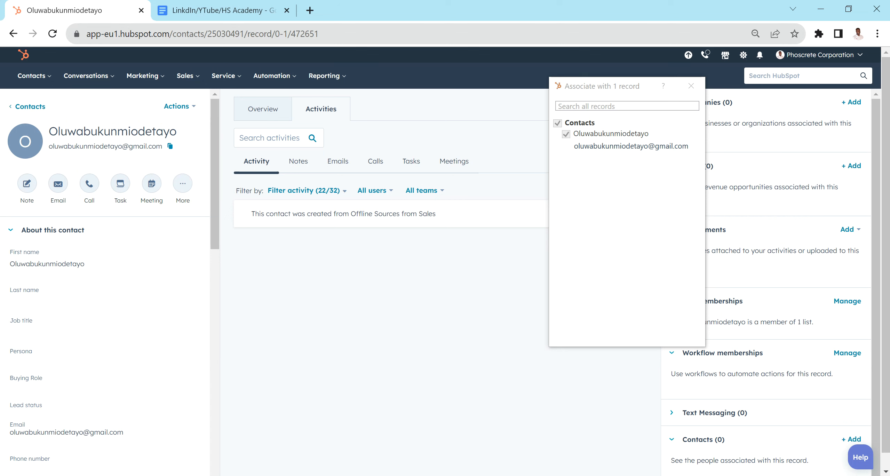
{"action": "left_click", "coordinate": [677, 98]}
Close the 'Associate with 1 record' popup and return to the Outlook draft
{"action": "left_click", "coordinate": [689, 89]}
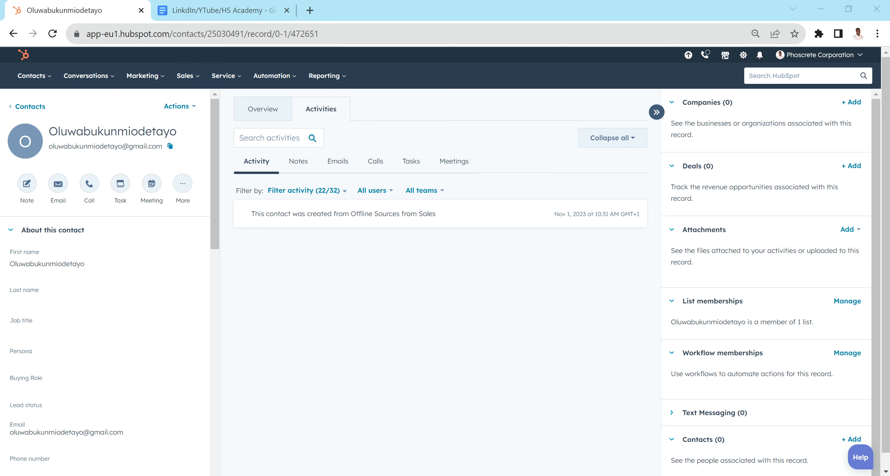
{"action": "left_click", "coordinate": [457, 454]}
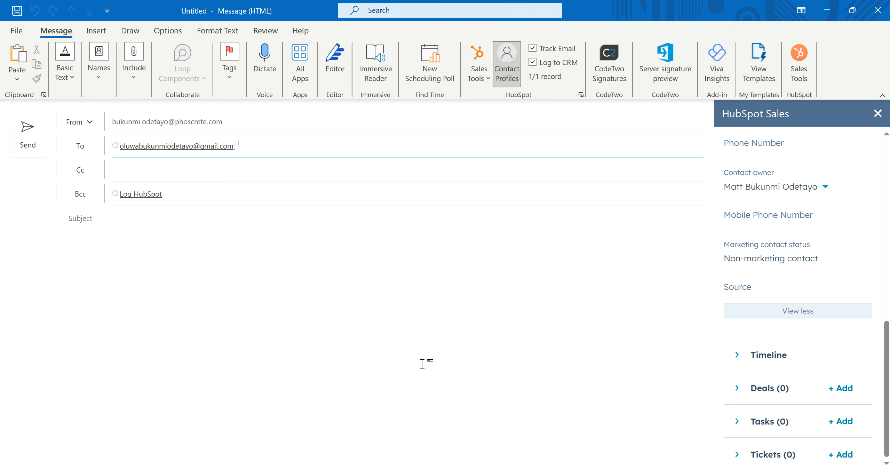
Alt+Tab to the contact's HubSpot record listing company Tryumph and deal Tryumph - New Deal
{"action": "key", "text": "alt+Tab"}
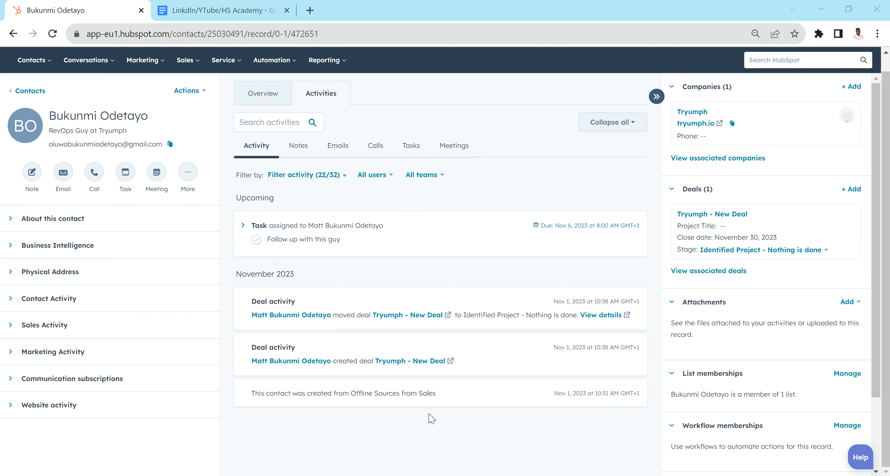
Close the HubSpot sidebar on the old draft, go back to the Inbox and start a new email
{"action": "left_click", "coordinate": [461, 435]}
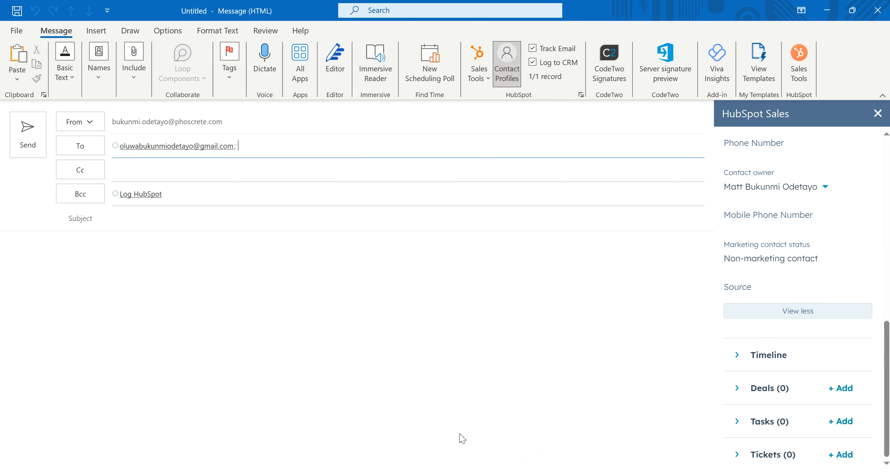
{"action": "left_click", "coordinate": [877, 114]}
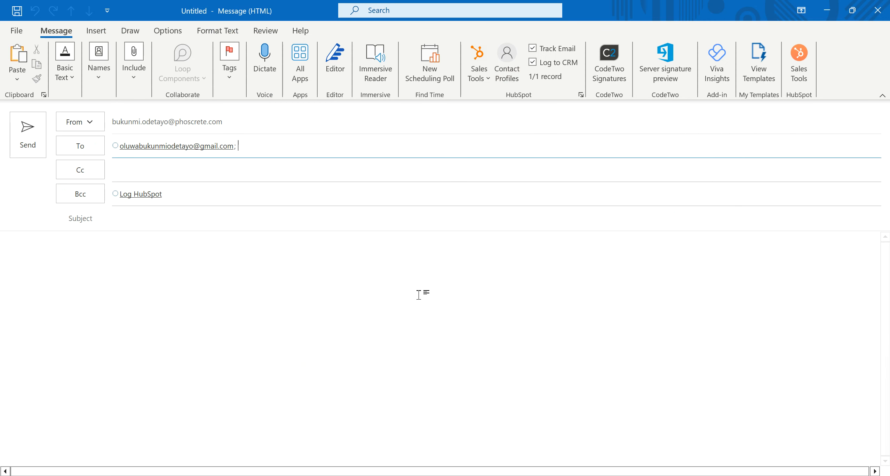
{"action": "key", "text": "alt+Tab"}
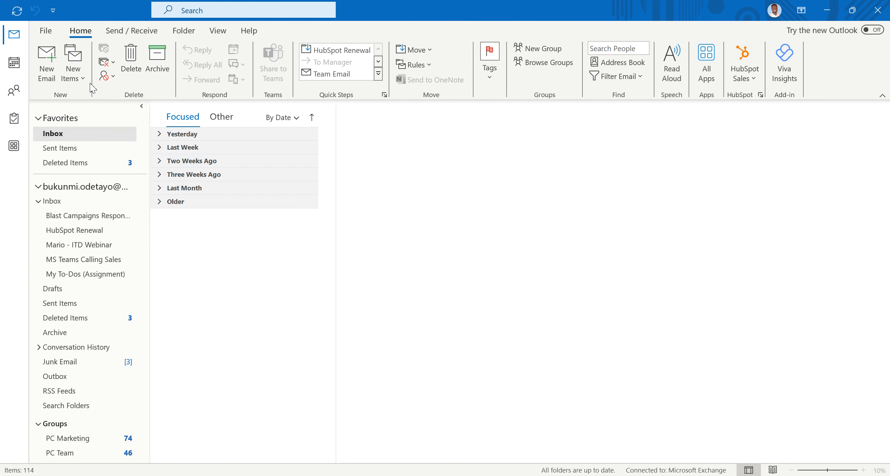
{"action": "left_click", "coordinate": [48, 63]}
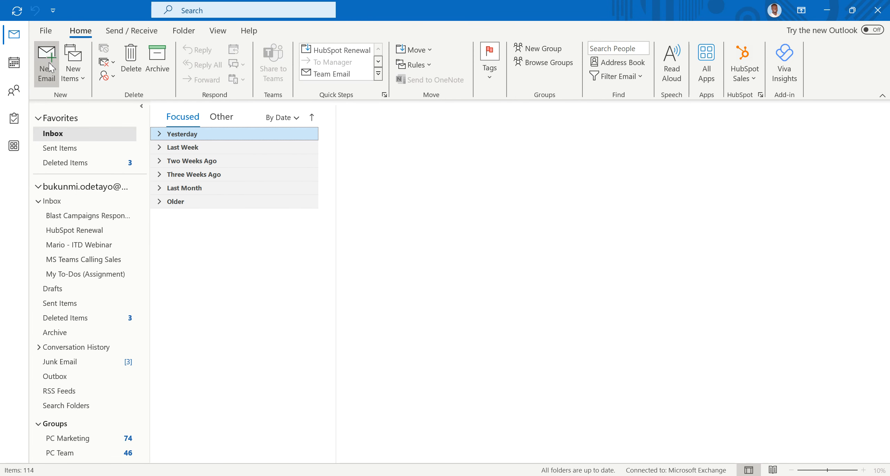
Address the new draft to the HubSpot contact using their suggested email address
{"action": "type", "text": "ol"}
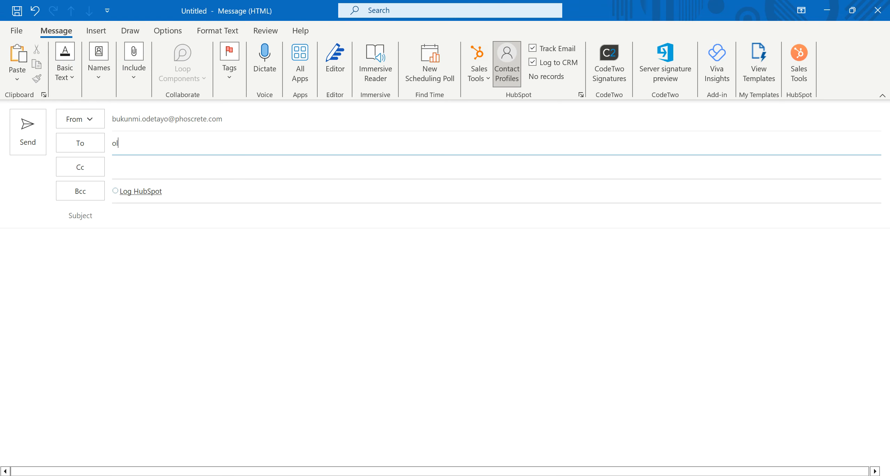
{"action": "type", "text": "uwabukunmi"}
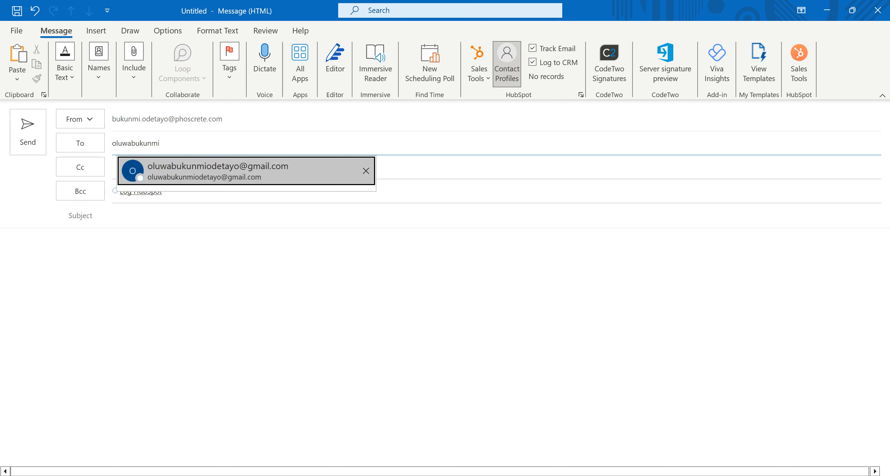
{"action": "left_click", "coordinate": [220, 168]}
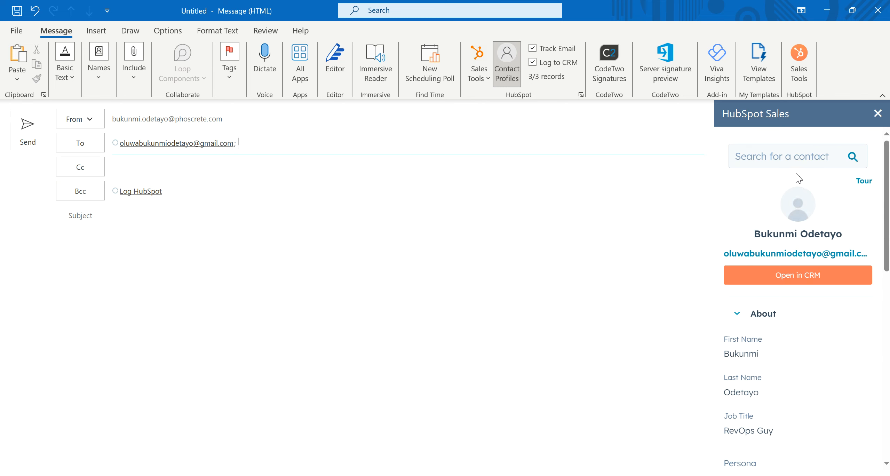
{"action": "scroll", "coordinate": [757, 243], "scroll_direction": "down", "scroll_amount": 1}
{"action": "scroll", "coordinate": [757, 244], "scroll_direction": "down", "scroll_amount": 1}
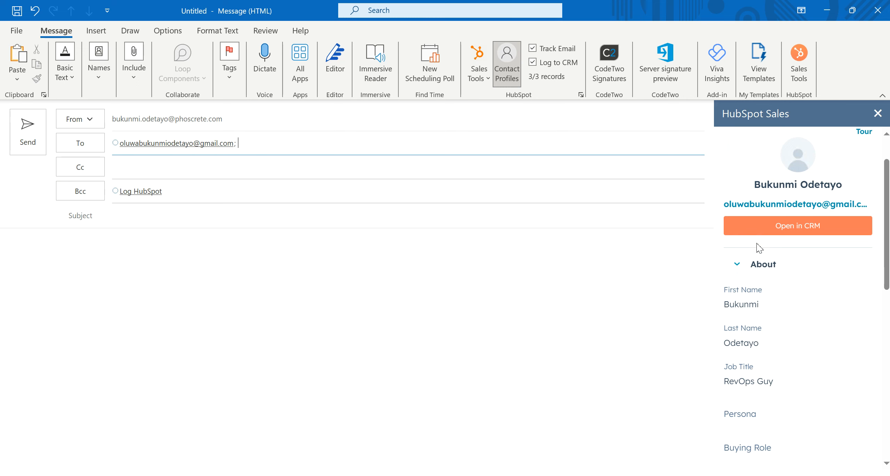
{"action": "scroll", "coordinate": [757, 243], "scroll_direction": "up", "scroll_amount": 2}
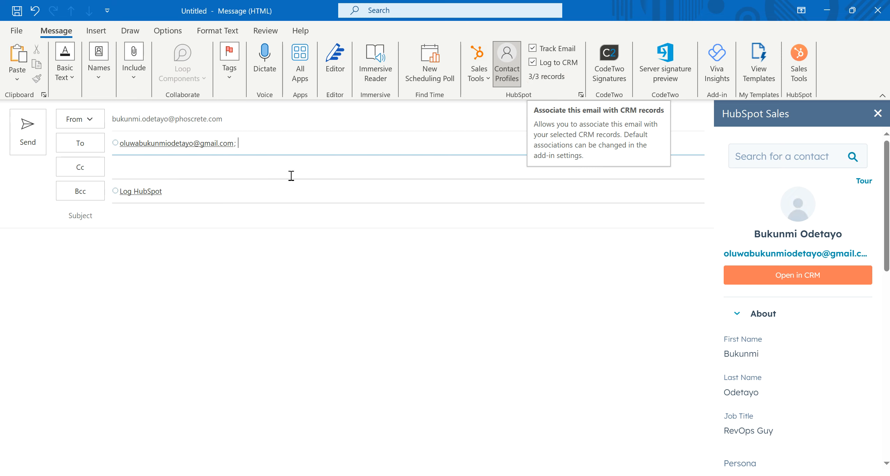
{"action": "left_click", "coordinate": [119, 219]}
Enter the subject 'Testing email association feature', fixing the missing letter in 'feature'
{"action": "type", "text": "Testin"}
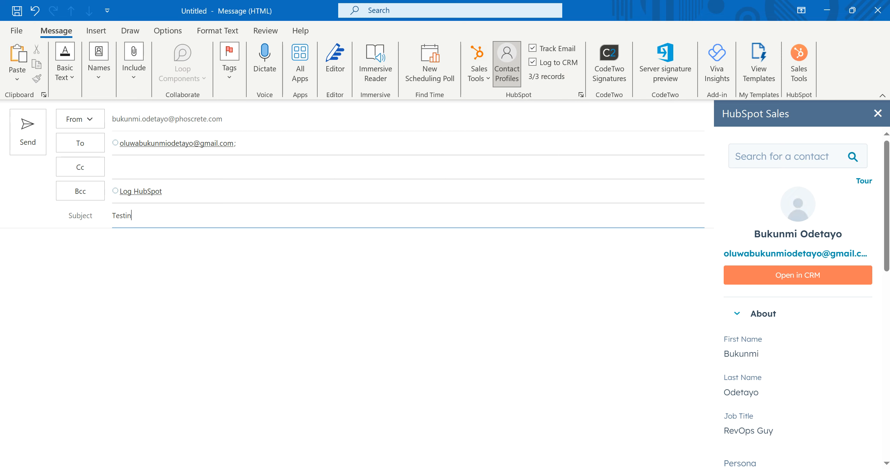
{"action": "type", "text": "g email association feture"}
{"action": "left_click", "coordinate": [204, 216]}
{"action": "type", "text": "a"}
Write the body 'Hi there,' followed by 'This is just a test' on a new line
{"action": "left_click", "coordinate": [143, 247]}
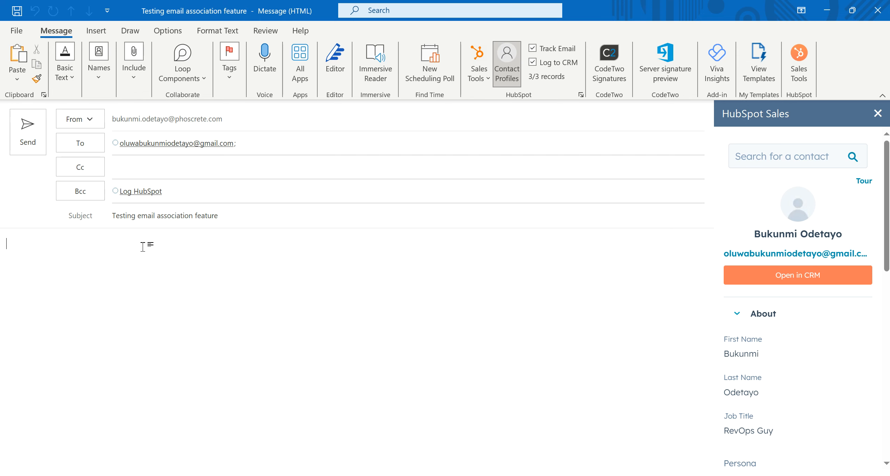
{"action": "type", "text": "Hi there,"}
{"action": "key", "text": "Return"}
{"action": "key", "text": "Return"}
{"action": "type", "text": "This is just a test"}
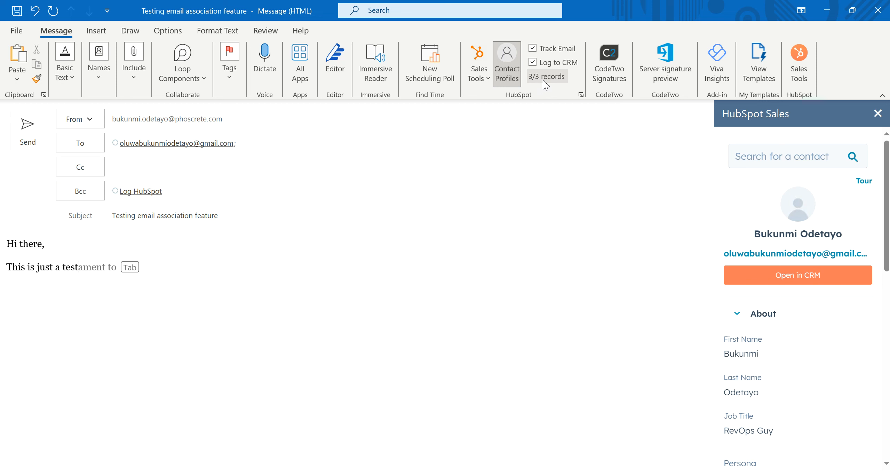
Collapse the contact's About details in the HubSpot sidebar and return to the Outlook draft
{"action": "left_click", "coordinate": [738, 315]}
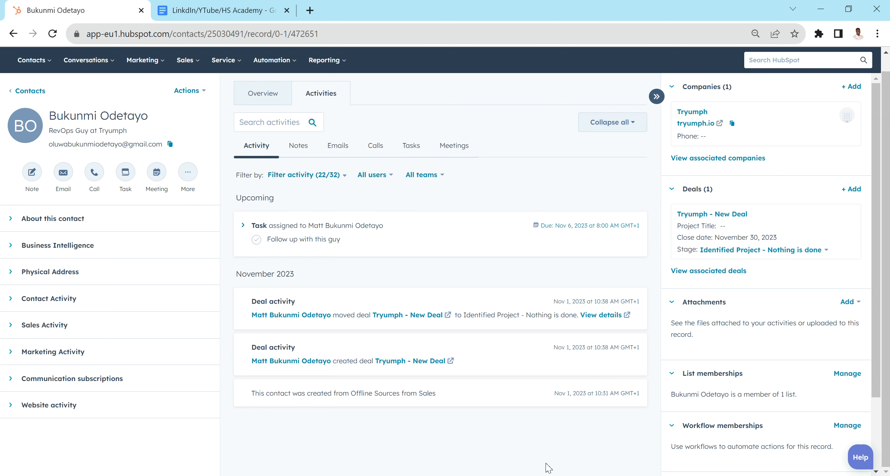
{"action": "mouse_move", "coordinate": [419, 474]}
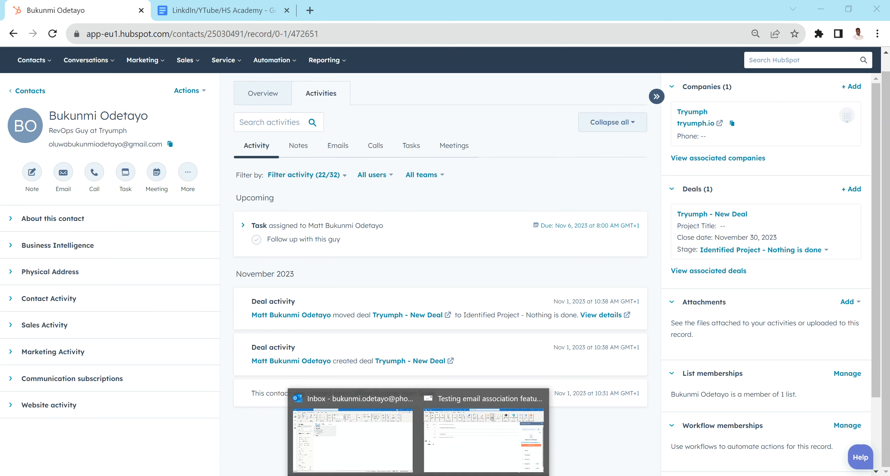
{"action": "left_click", "coordinate": [498, 430]}
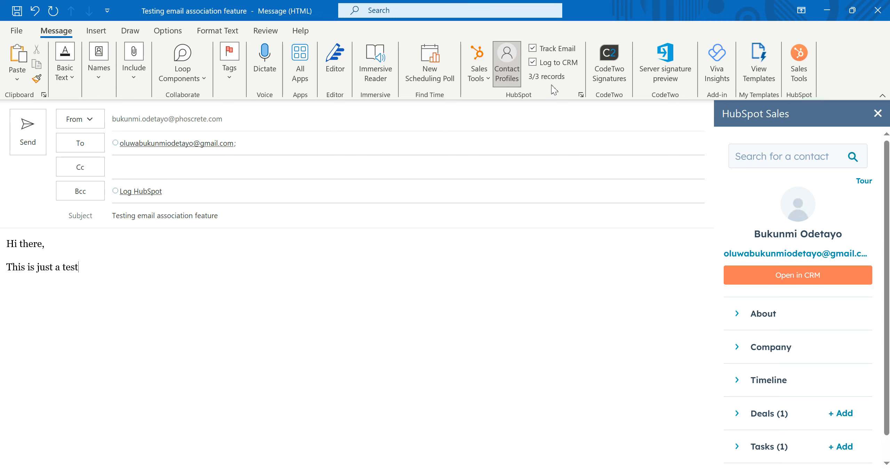
Show the 3/3 associated records: the contact, company Tryumph and deal Tryumph - New Deal
{"action": "left_click", "coordinate": [553, 75]}
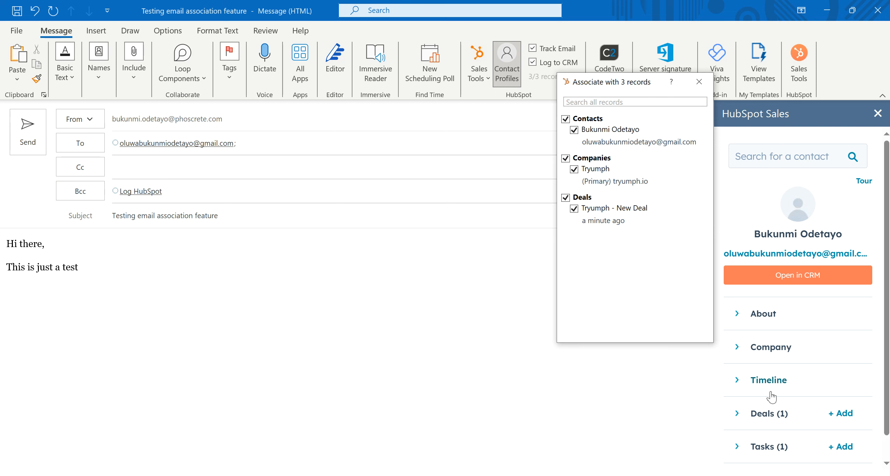
{"action": "scroll", "coordinate": [771, 397], "scroll_direction": "down", "scroll_amount": 1}
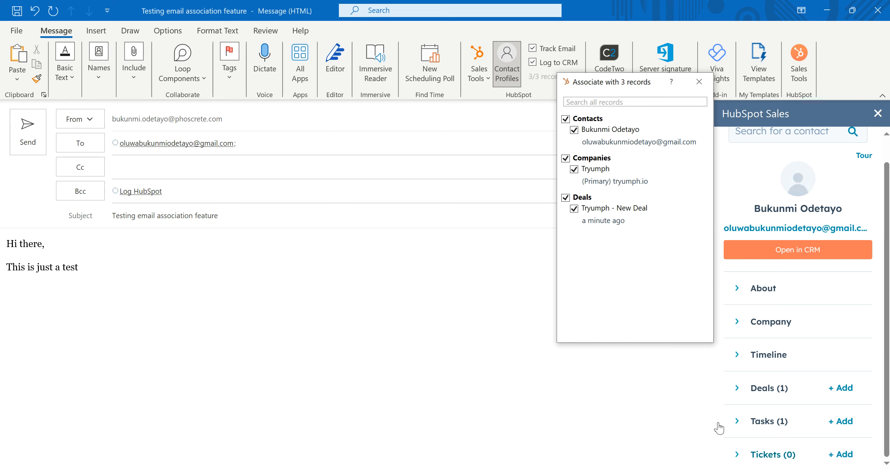